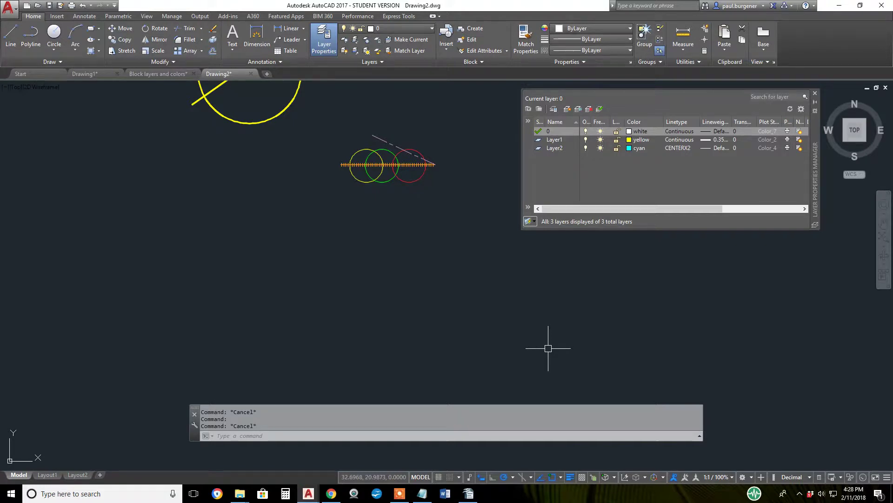
Step: Examine the color, linetype and lineweight properties of the slanted line, the horizontal line and the three small overlapping circles
click(409, 149)
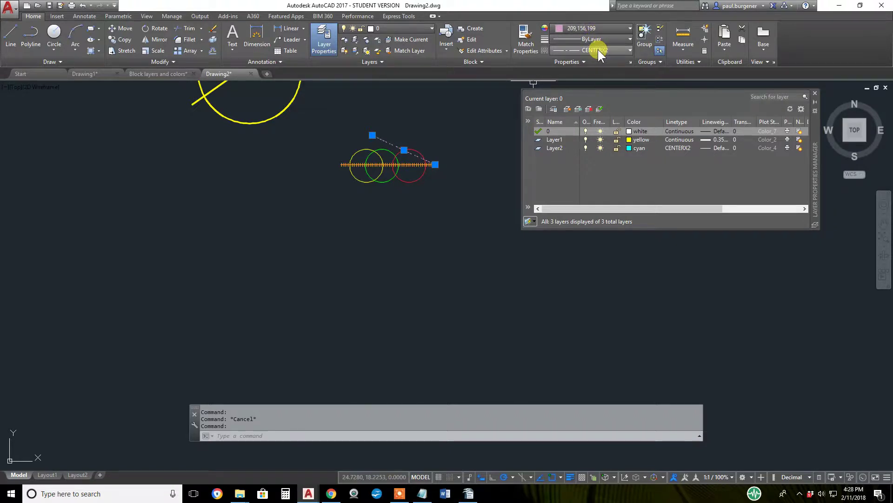
key(Escape)
click(413, 164)
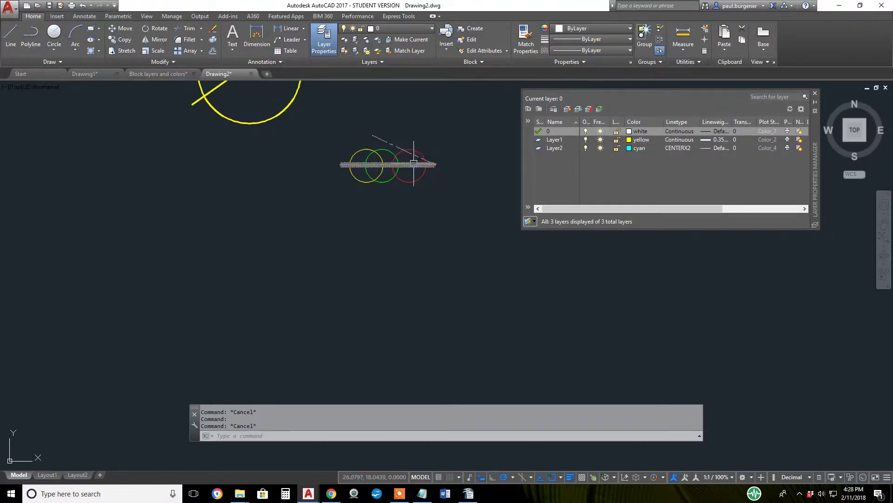
key(Escape)
click(387, 149)
click(357, 151)
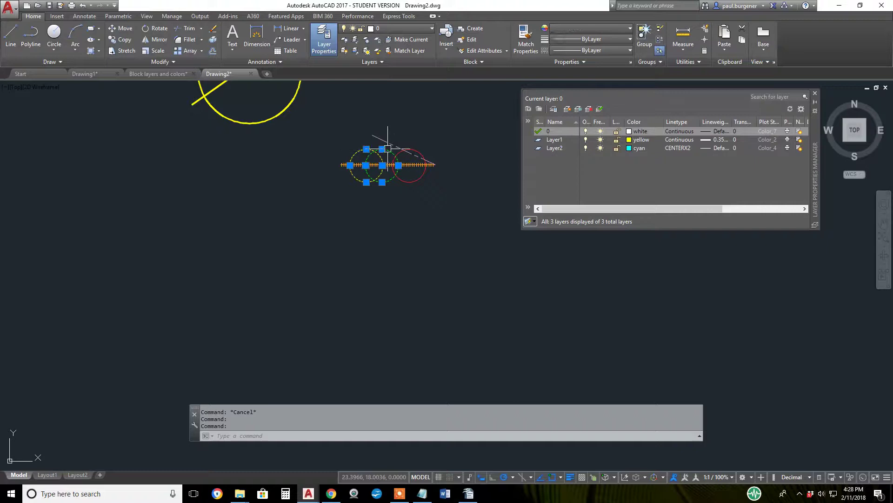
key(Escape)
click(411, 182)
key(Escape)
click(384, 182)
click(361, 181)
key(Escape)
key(Escape)
key(Escape)
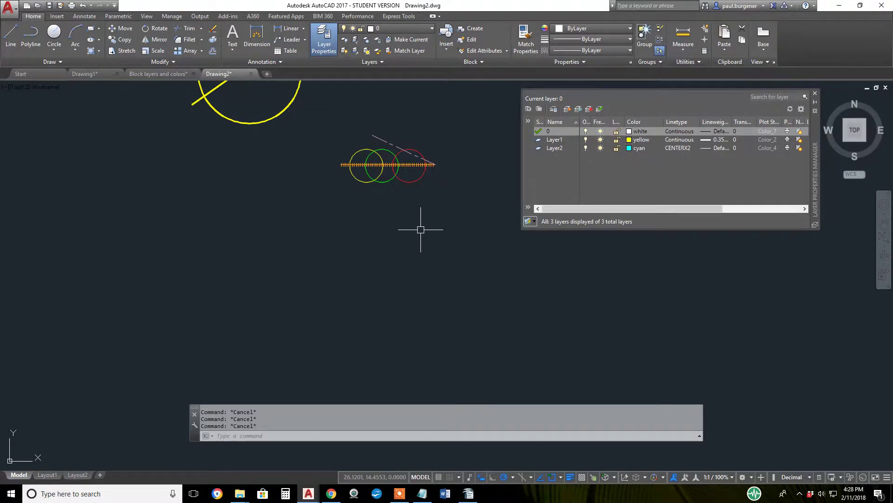
Step: Create a block named B4 from the three small circles and two lines, with its base point at the horizontal line's midpoint
click(473, 28)
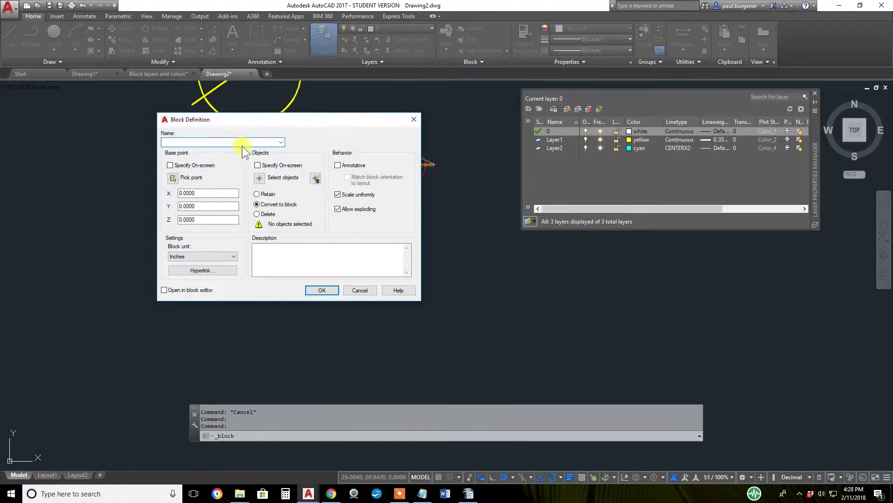
text(B4)
click(172, 178)
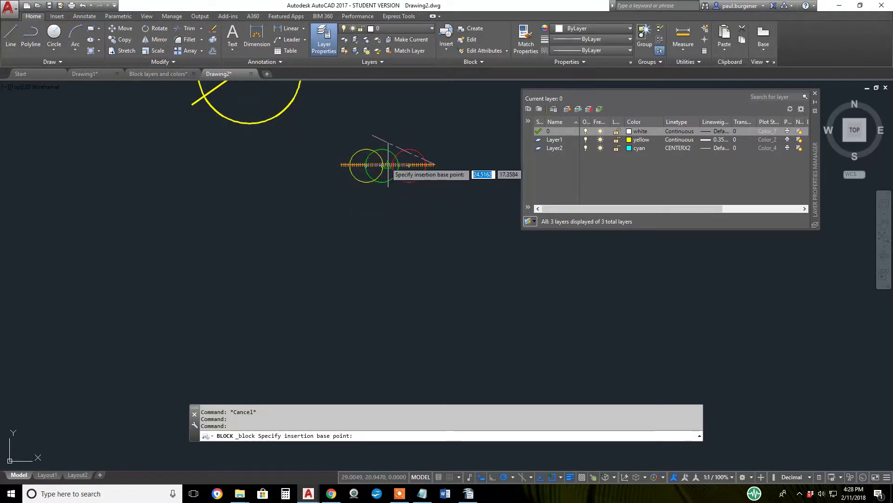
click(370, 163)
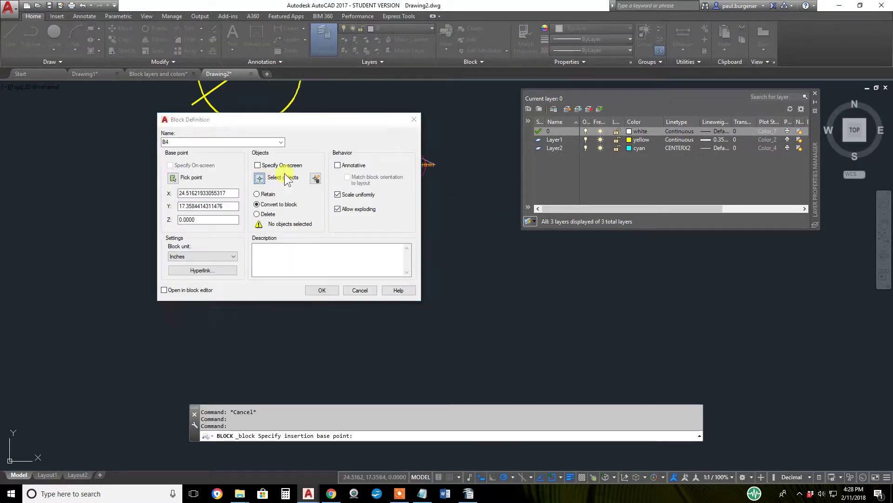
click(259, 177)
click(460, 183)
click(361, 138)
key(Return)
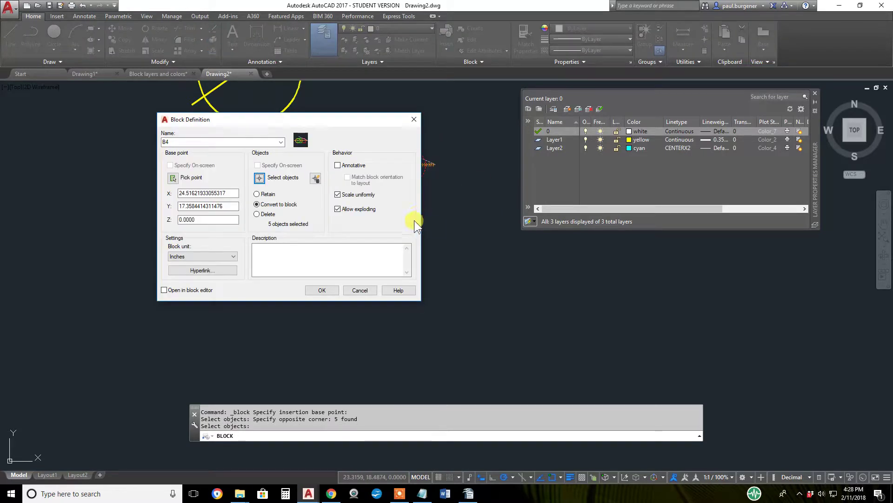
click(322, 289)
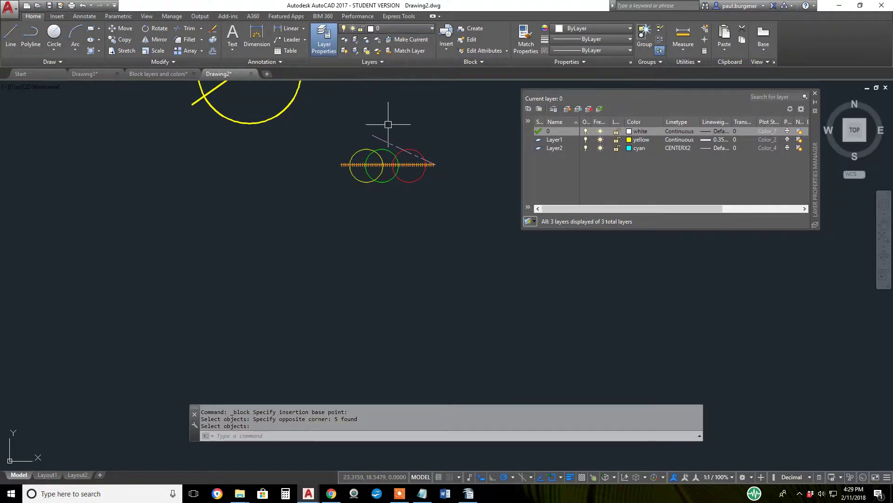
Step: Move the B4 block to Layer1 and compare its objects with that layer's linetype
click(387, 140)
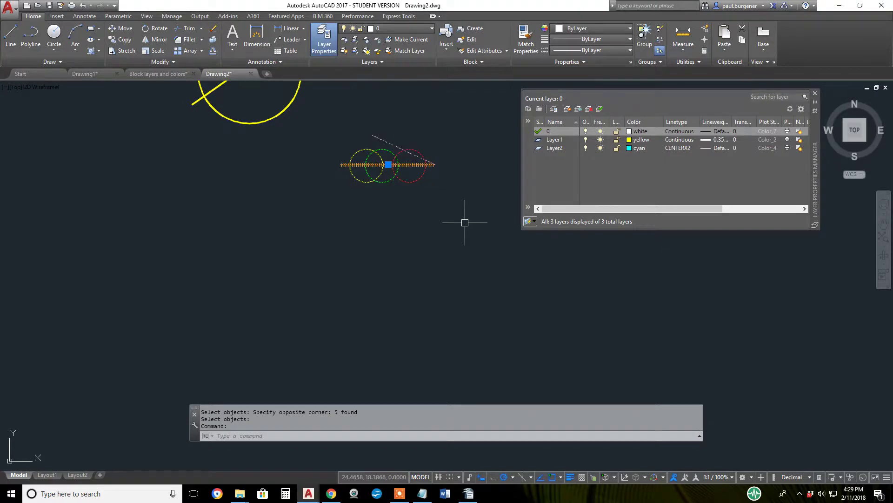
key(Escape)
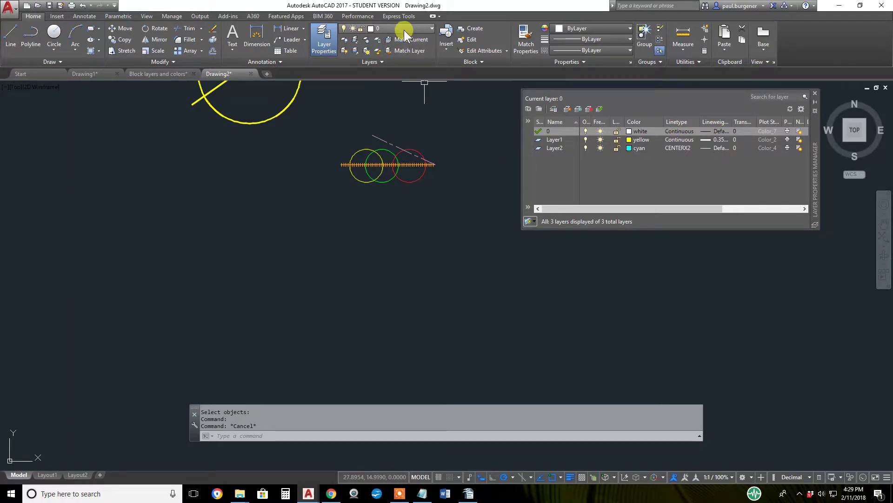
click(436, 161)
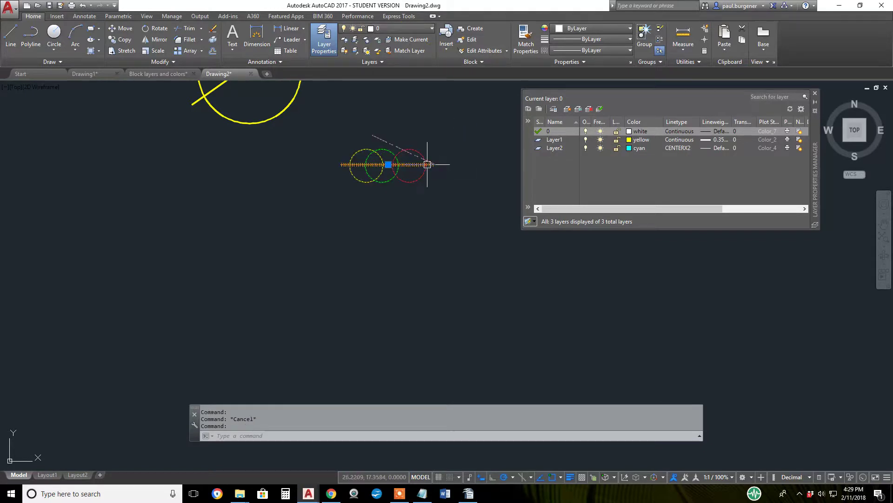
click(412, 30)
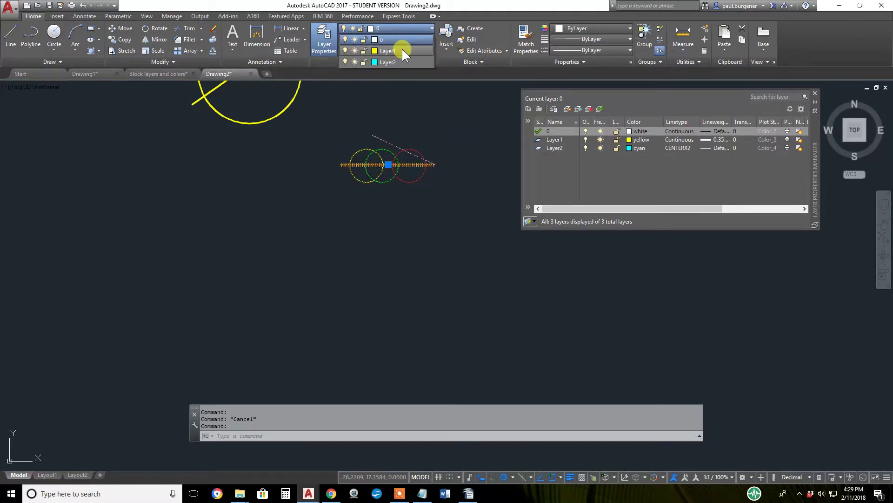
click(401, 50)
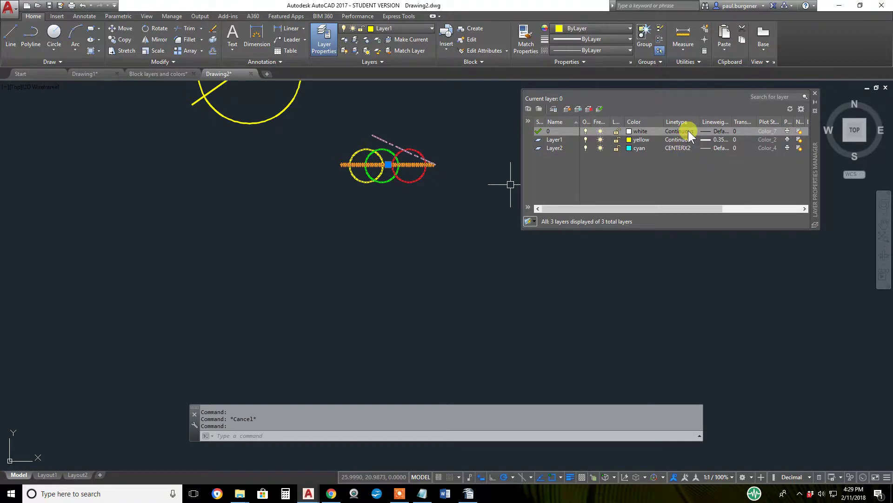
click(670, 140)
key(Escape)
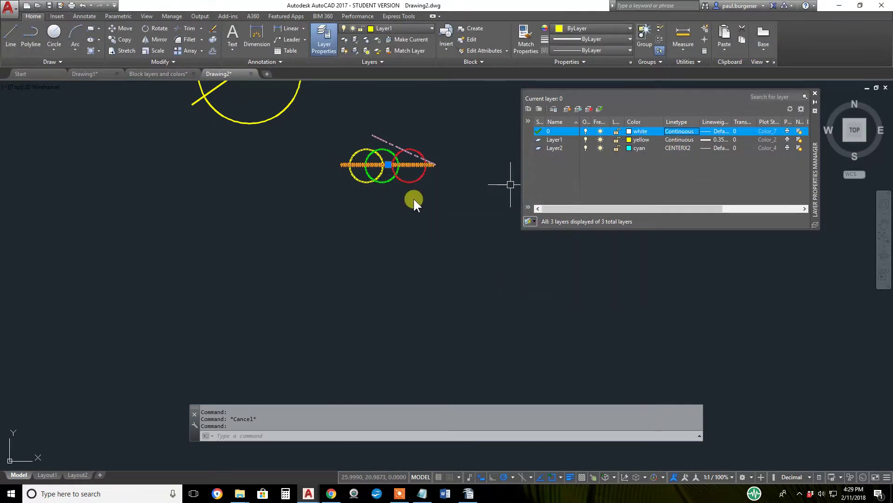
key(Escape)
click(411, 165)
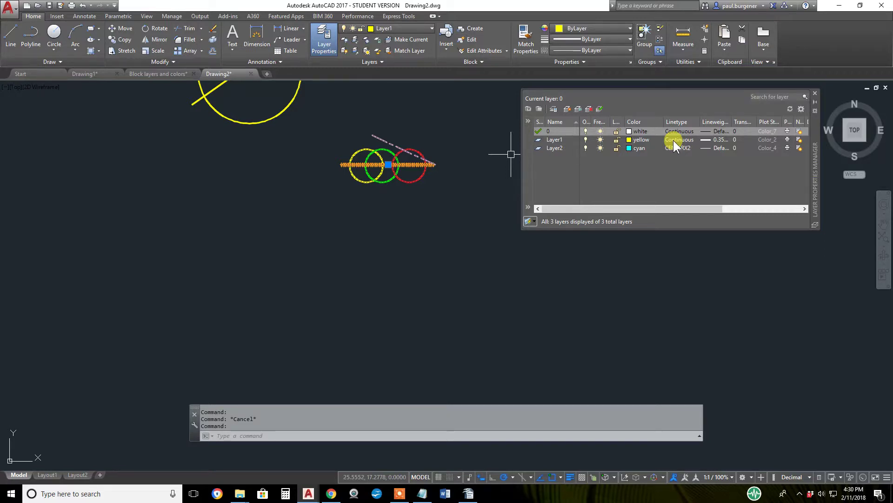
key(Escape)
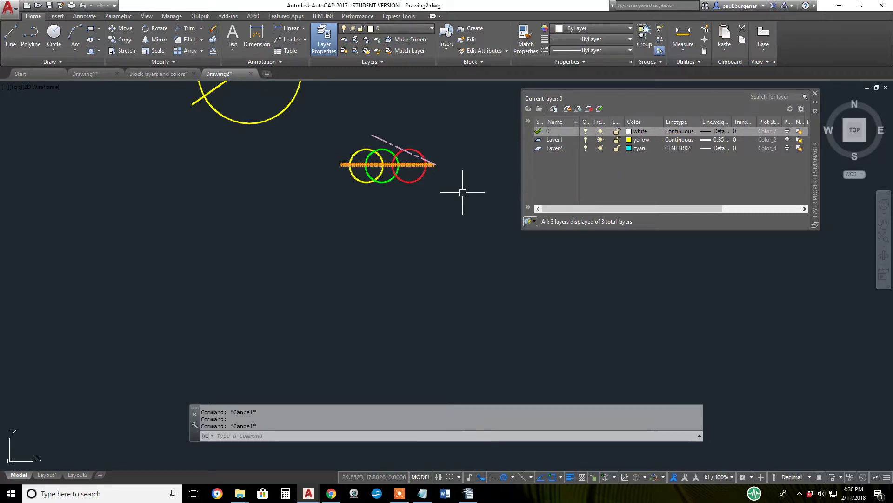
Step: Move the B4 block to Layer2 and compare its objects with that layer's linetype and lineweight
click(427, 165)
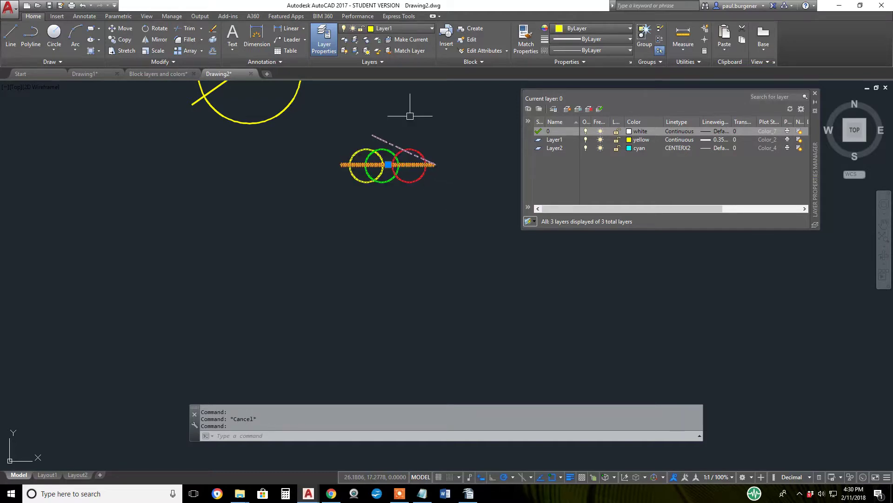
click(407, 29)
click(379, 56)
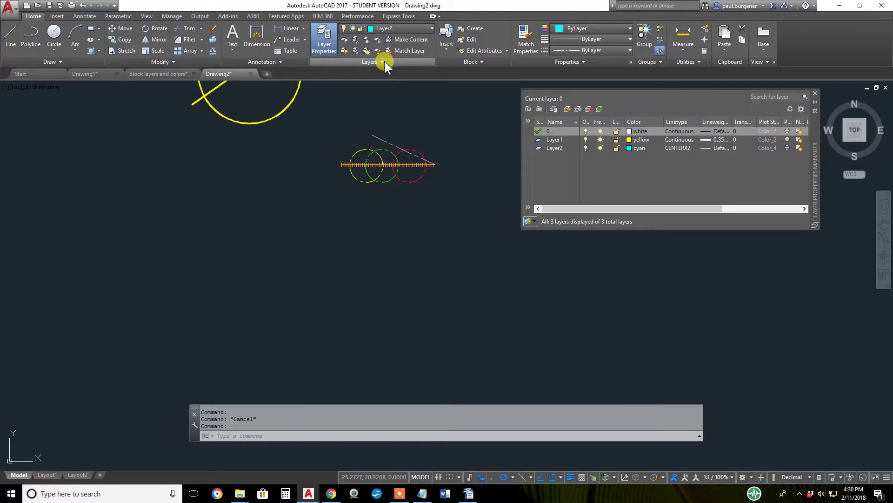
key(Escape)
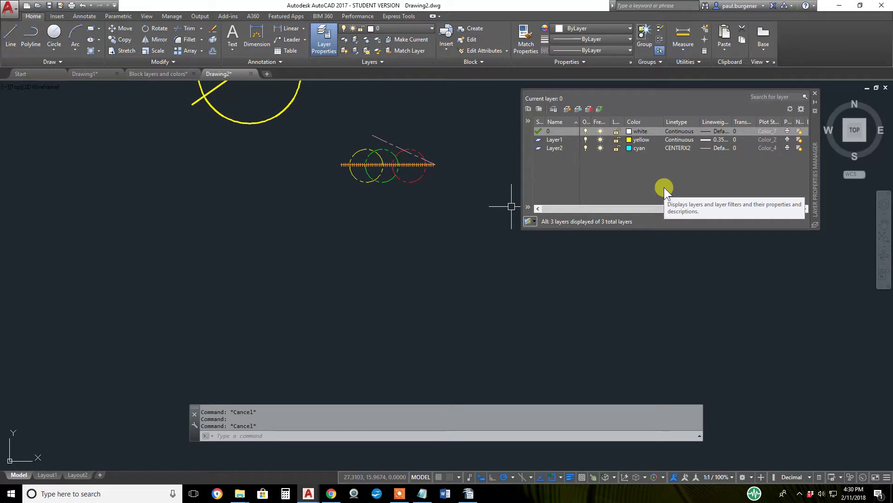
click(407, 148)
click(710, 152)
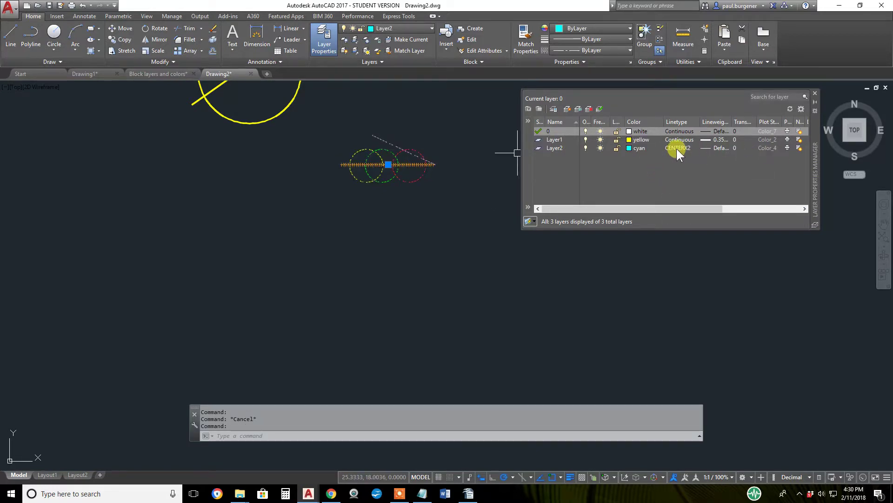
key(Escape)
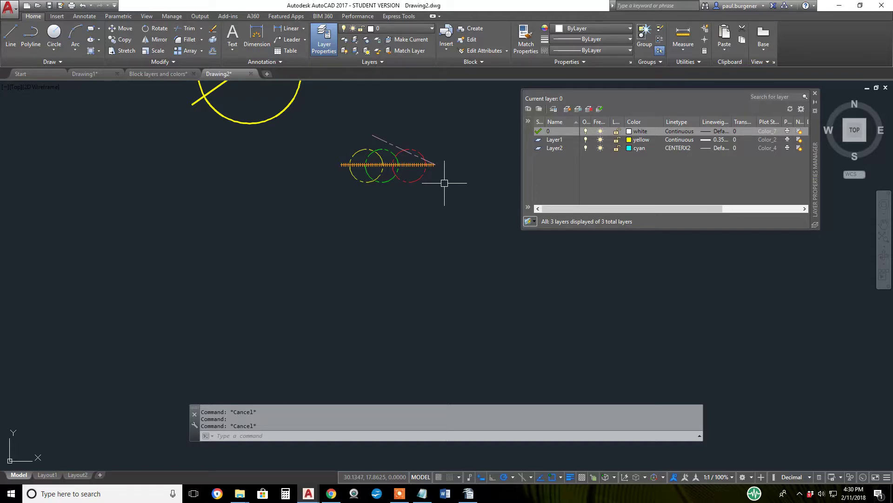
click(420, 164)
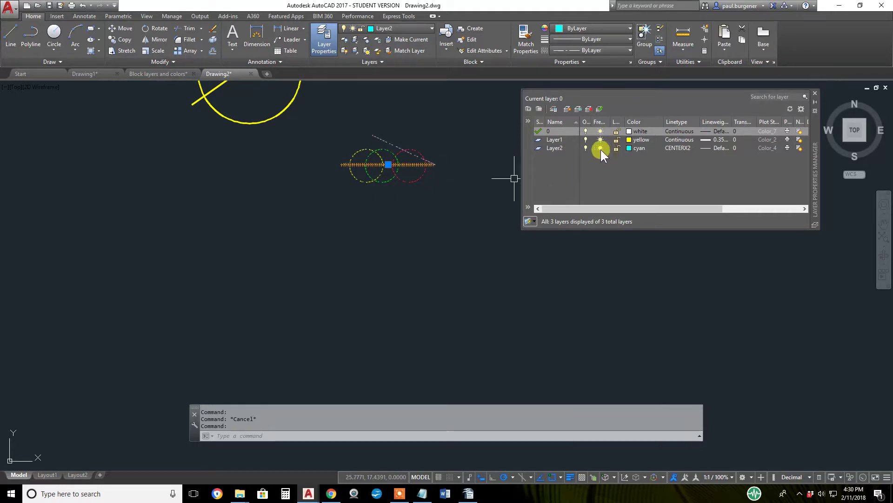
key(Escape)
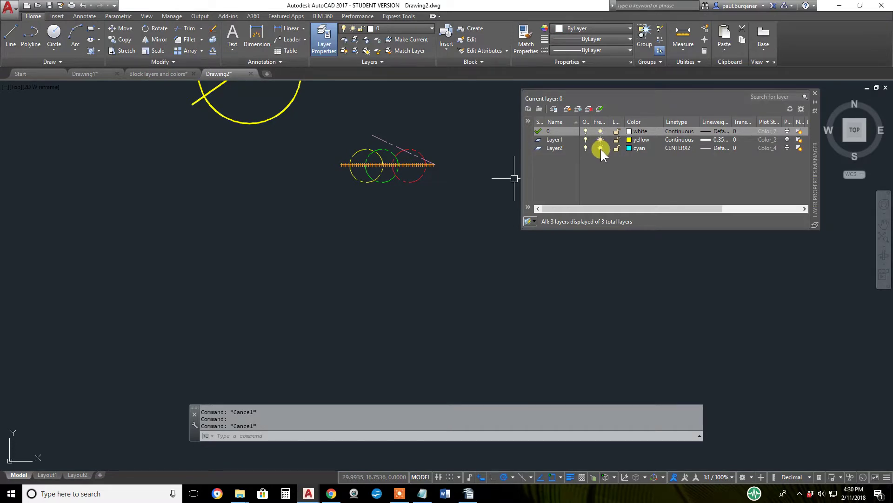
Step: Toggle the freeze state of Layer2 and try to freeze the current layer 0
click(602, 149)
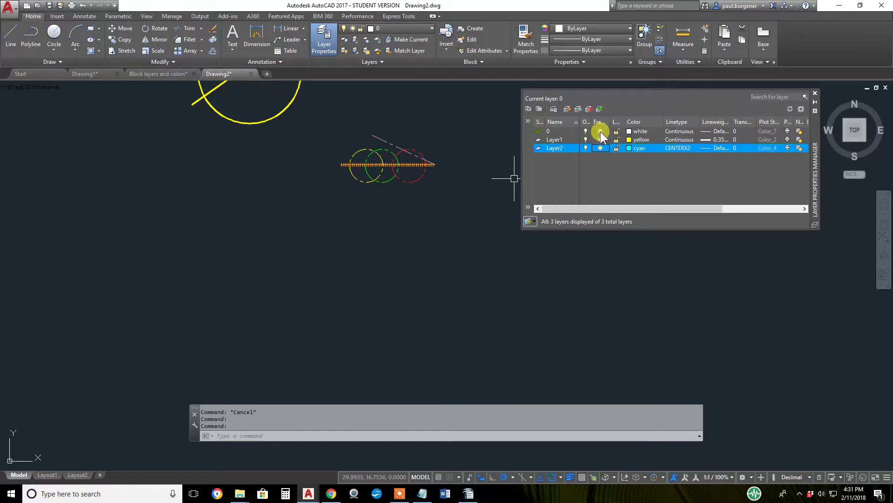
click(600, 131)
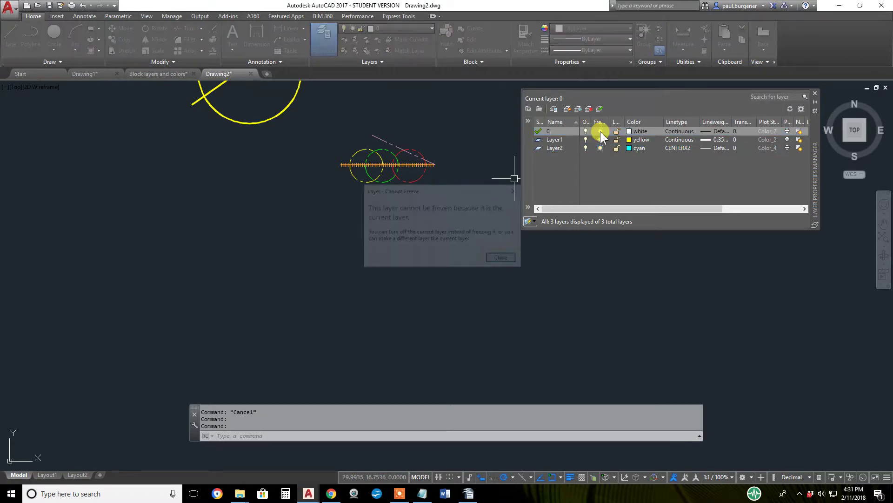
click(504, 259)
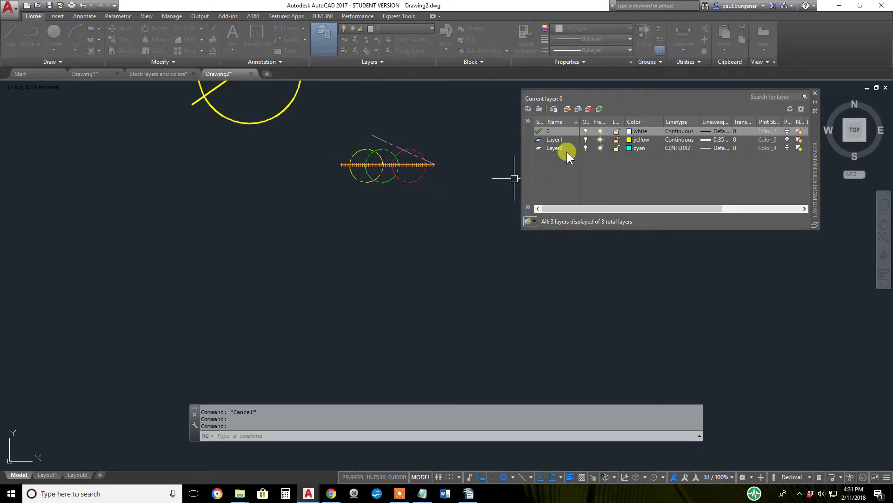
Step: Make Layer2 the current layer and freeze layer 0
double_click(549, 146)
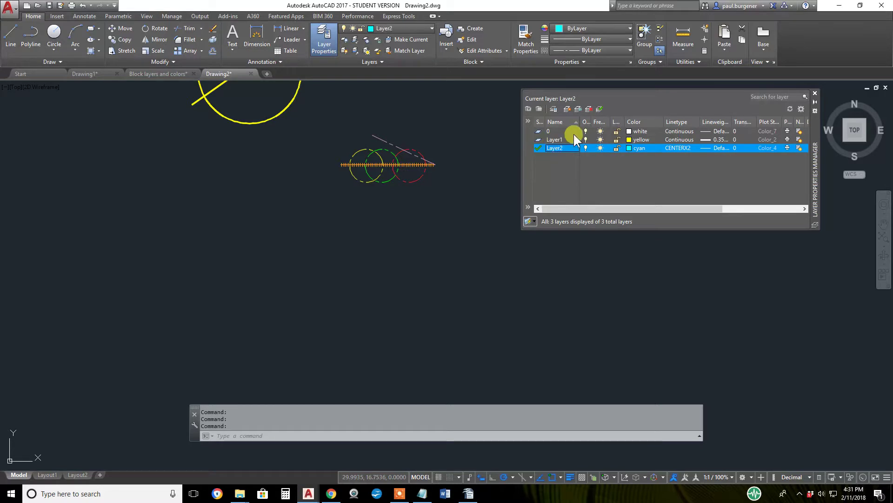
click(599, 129)
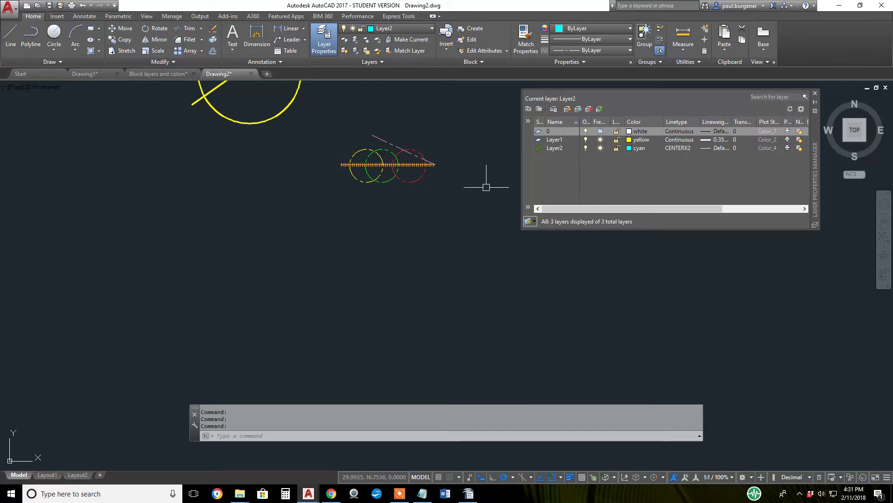
key(Escape)
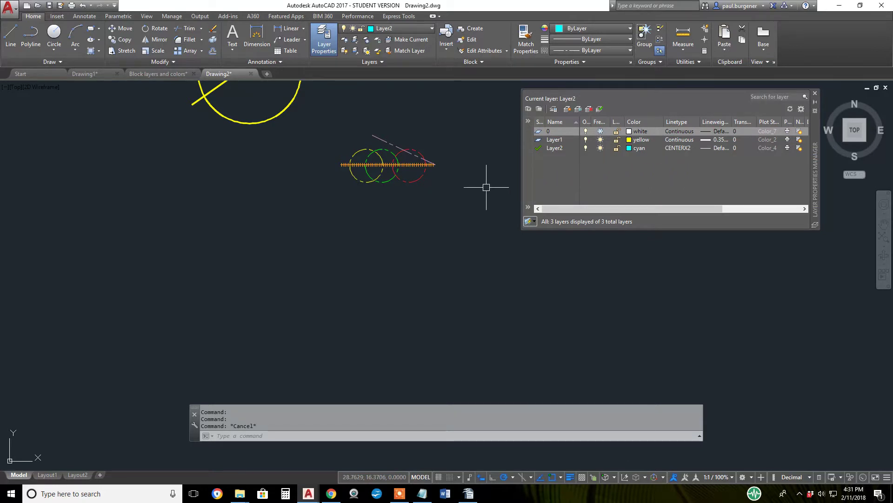